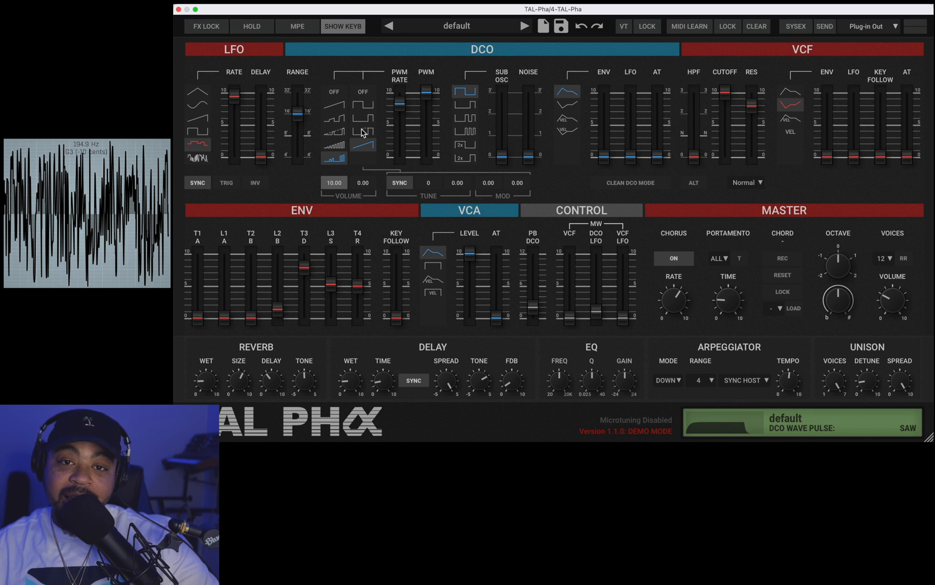
Switch the DCO saw wave to SAW and try the plain PULSE wave before turning the pulse wave off
left_click(335, 105)
left_click(365, 103)
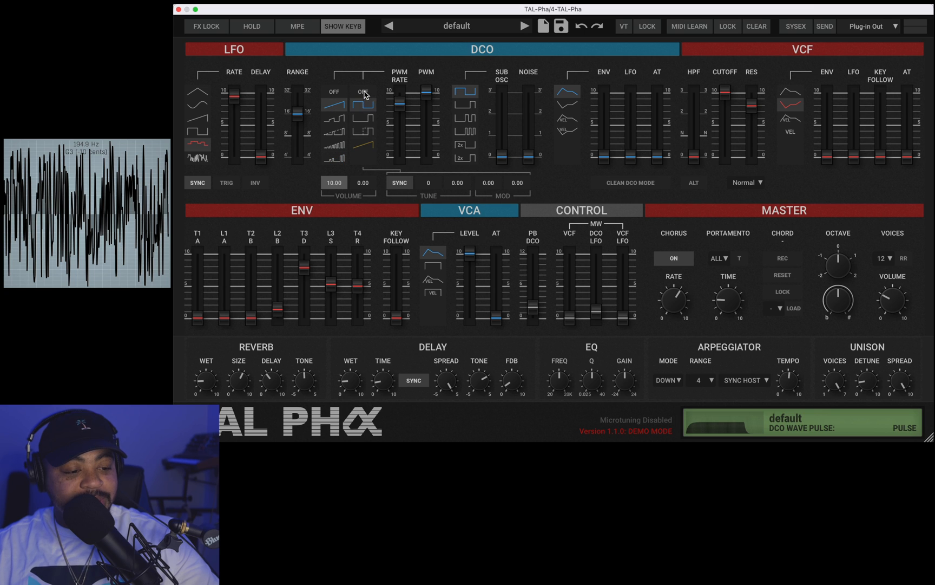
left_click(363, 91)
Load the default preset and lower the master volume
left_click(439, 27)
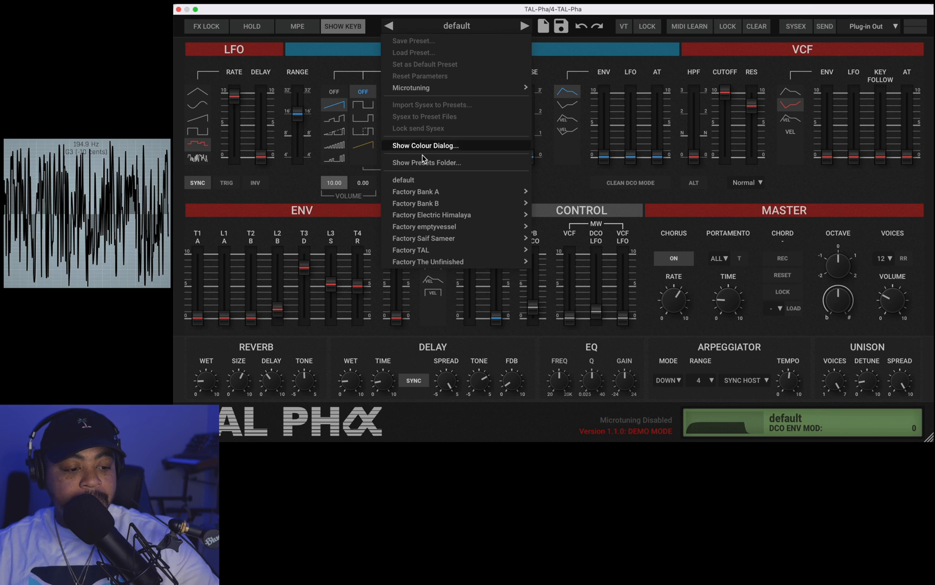
left_click(419, 180)
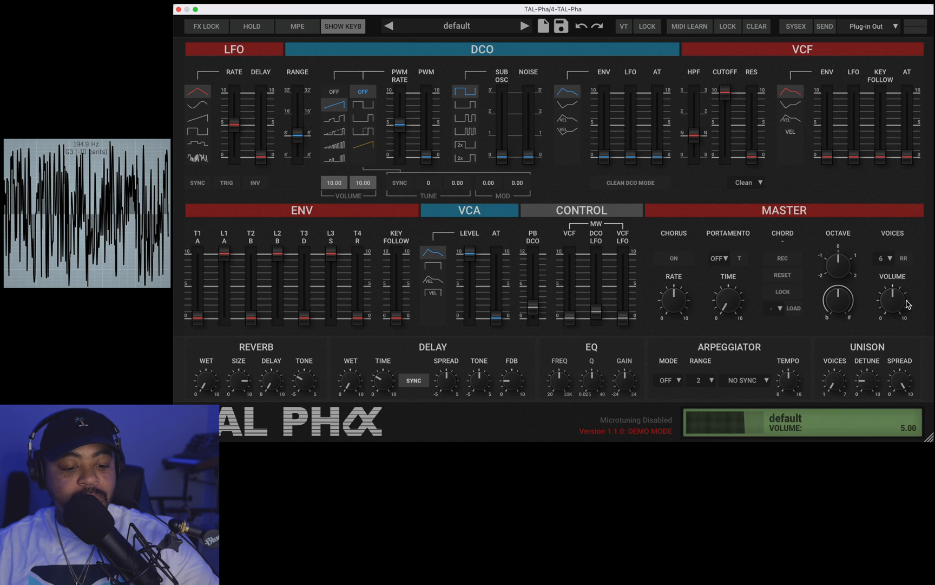
left_click_drag(894, 299, 894, 313)
Audition the DCO saw waves SAW, SAW 2, SAW PW, SAW 3 and SAW 4 in turn, finishing with the saw wave off
left_click(334, 105)
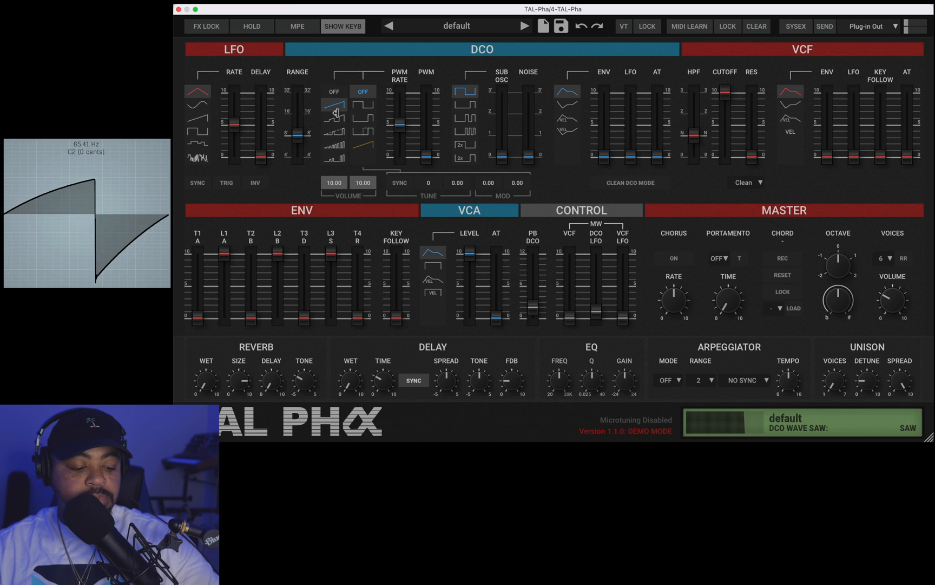
left_click(336, 118)
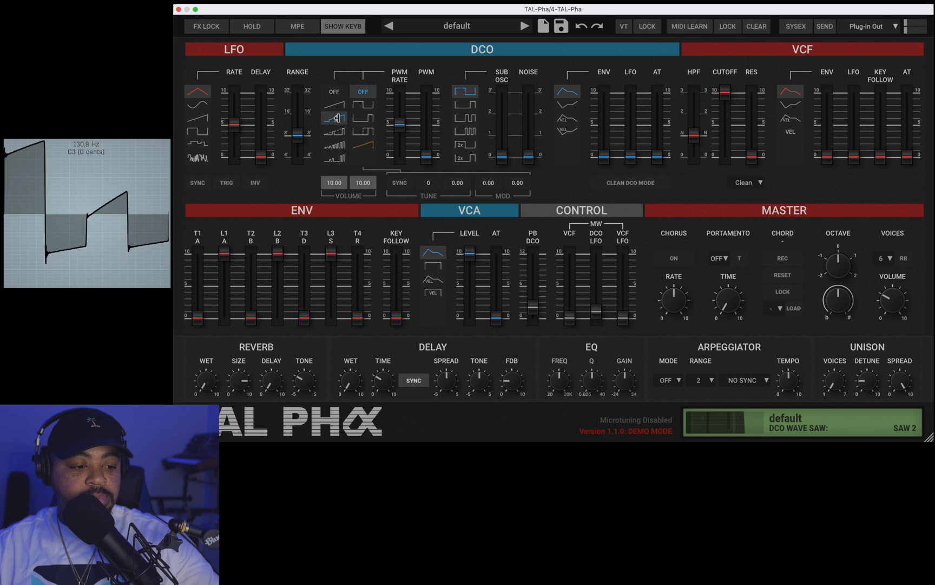
left_click(334, 131)
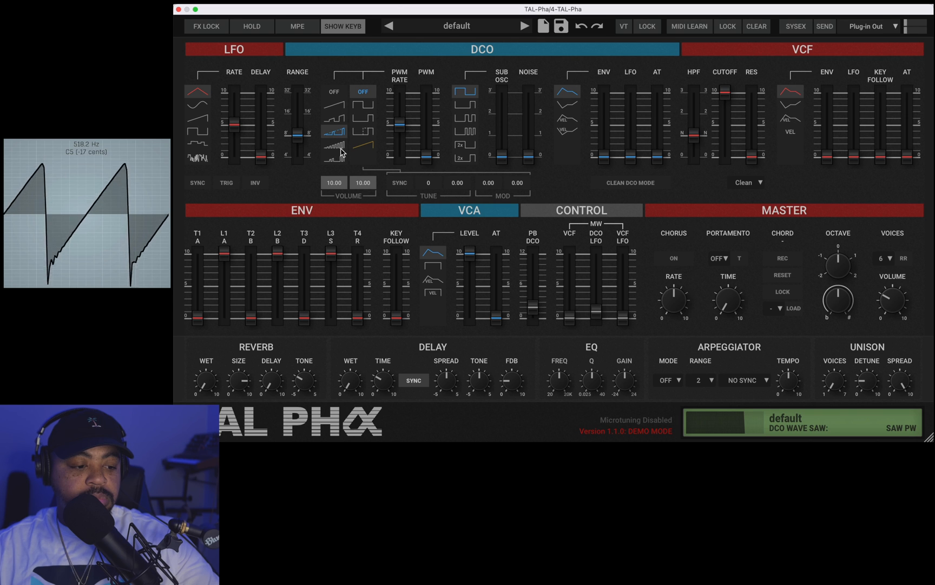
left_click(339, 147)
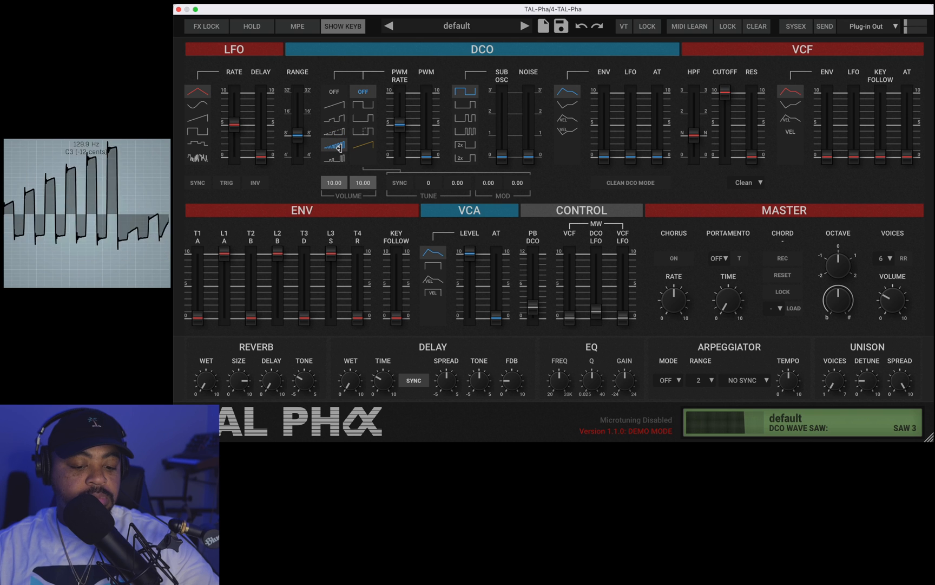
left_click(335, 157)
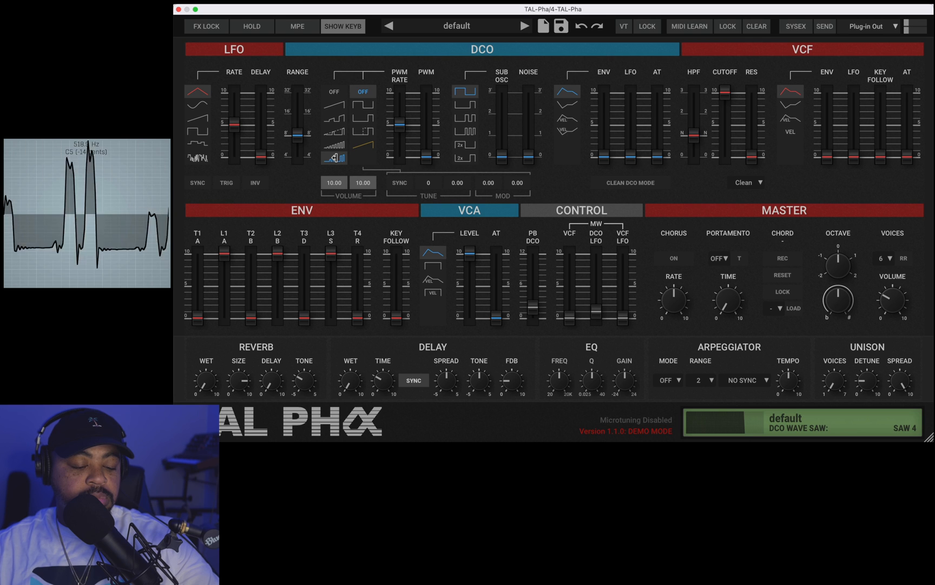
left_click(334, 92)
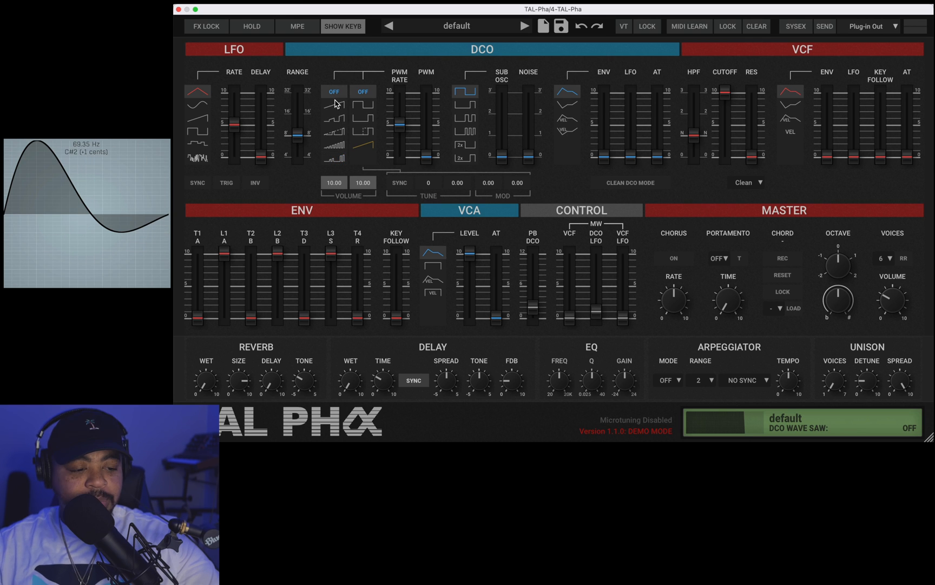
Audition the DCO pulse waves PULSE, PULSE 25%, PULSE PW and SAW, ending back on PULSE
left_click(364, 105)
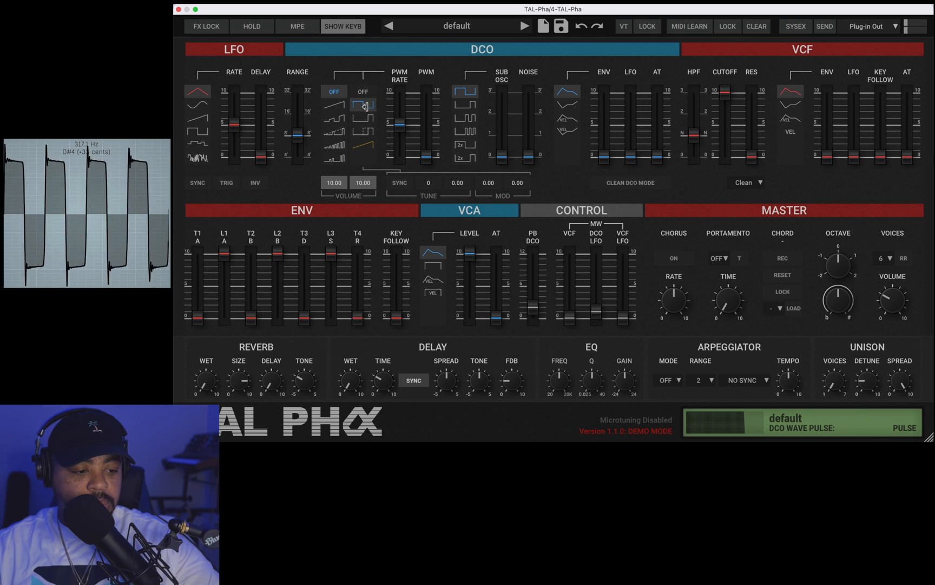
left_click(364, 118)
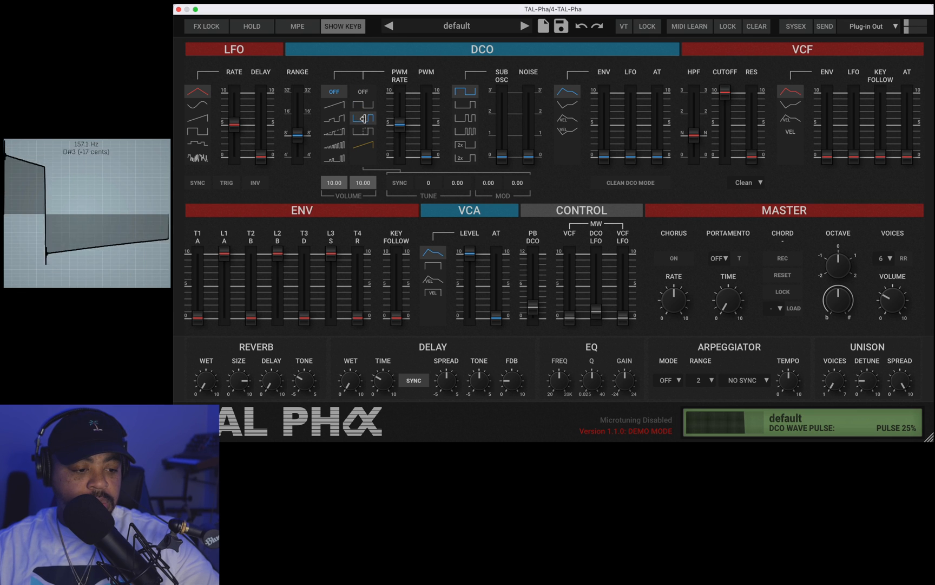
left_click(364, 131)
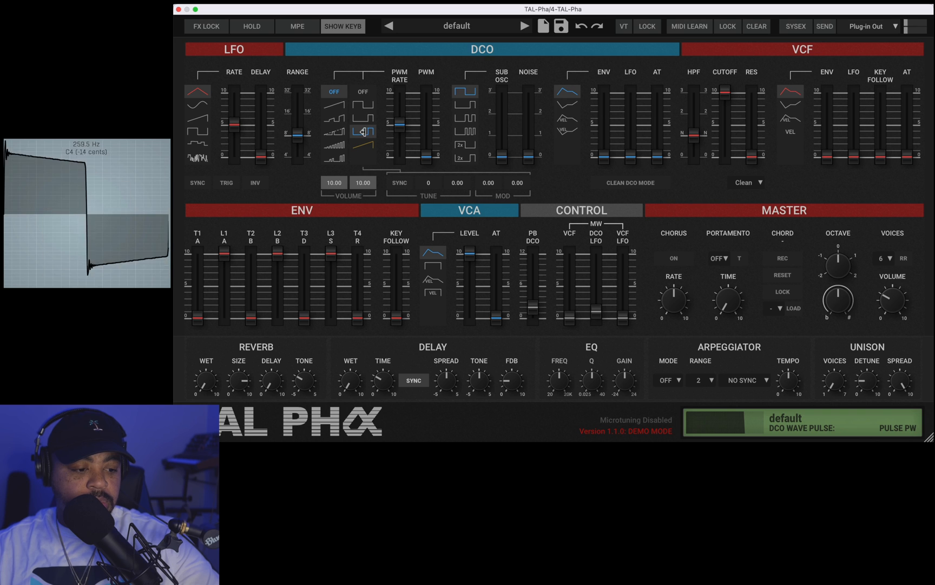
left_click(364, 145)
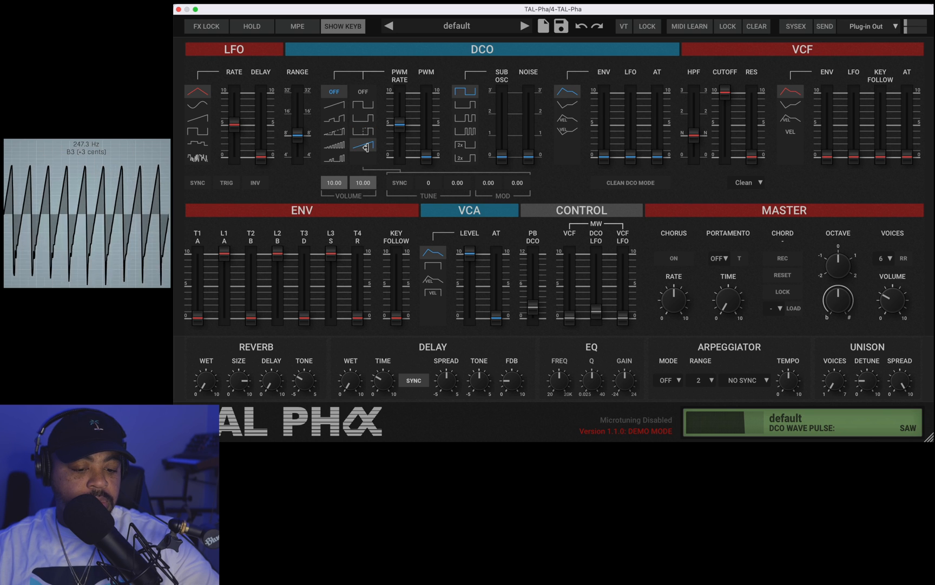
left_click(366, 109)
Use SAW PW as the only DCO wave by turning the pulse wave off, and raise the master volume to 3.12
left_click(334, 132)
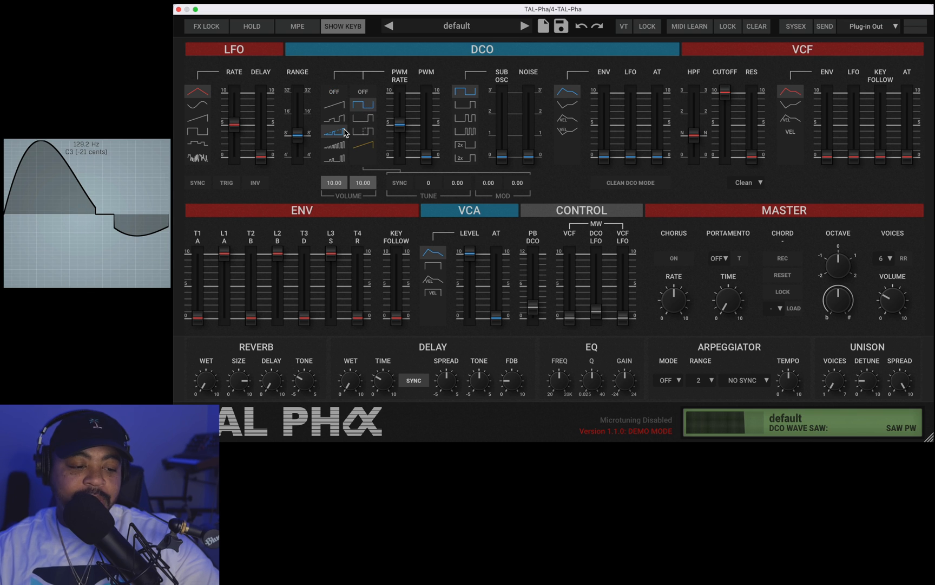
left_click(363, 91)
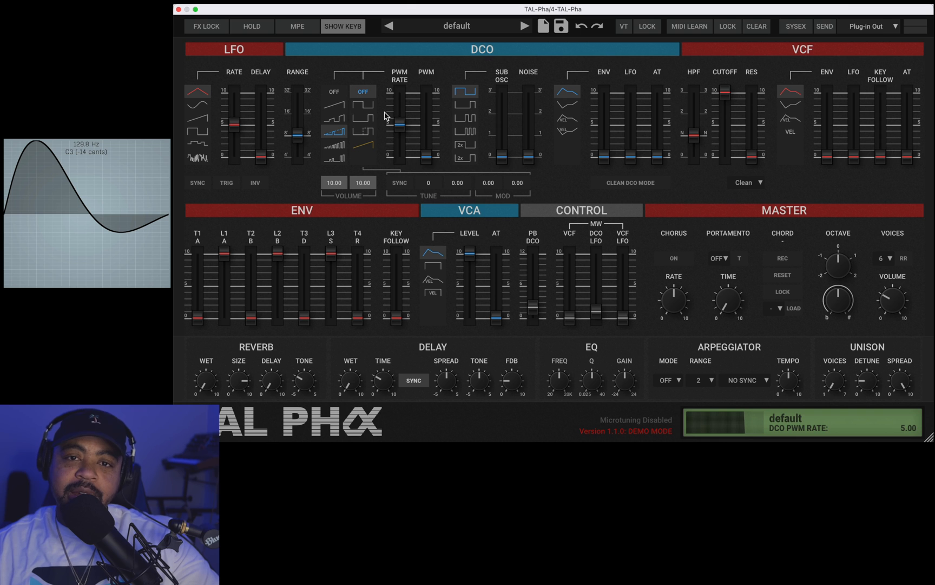
mouse_move(893, 303)
left_mouse_down()
mouse_move(896, 312)
mouse_move(894, 290)
left_mouse_up()
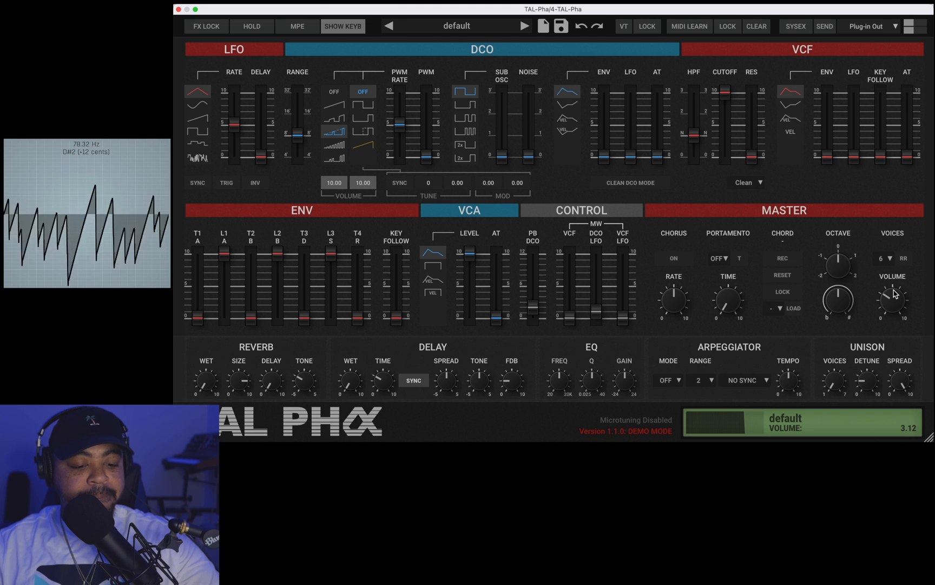
Compare SAW 2 and SAW with SAW PW, keep SAW PW, and set PWM to 10 with a PWM rate of 5.05
left_click(340, 120)
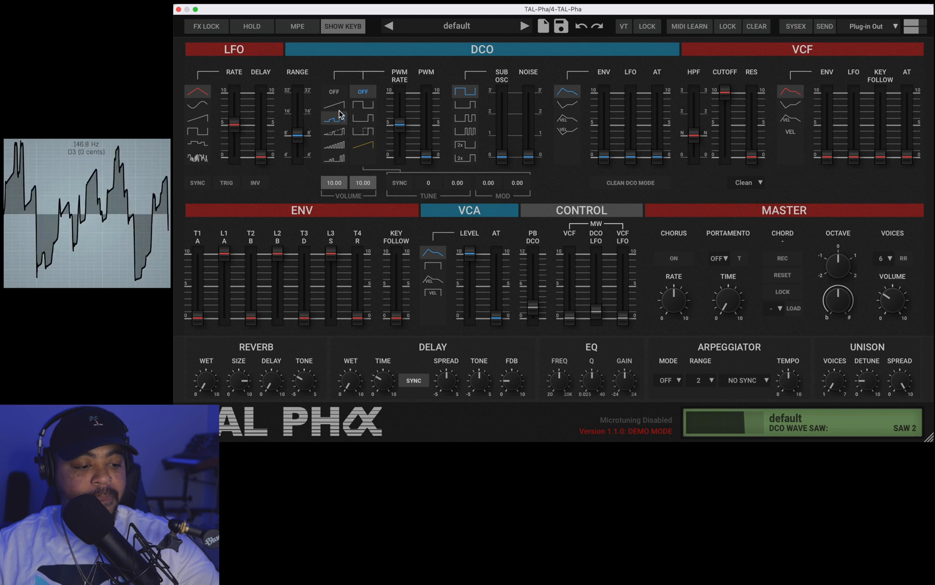
left_click(340, 106)
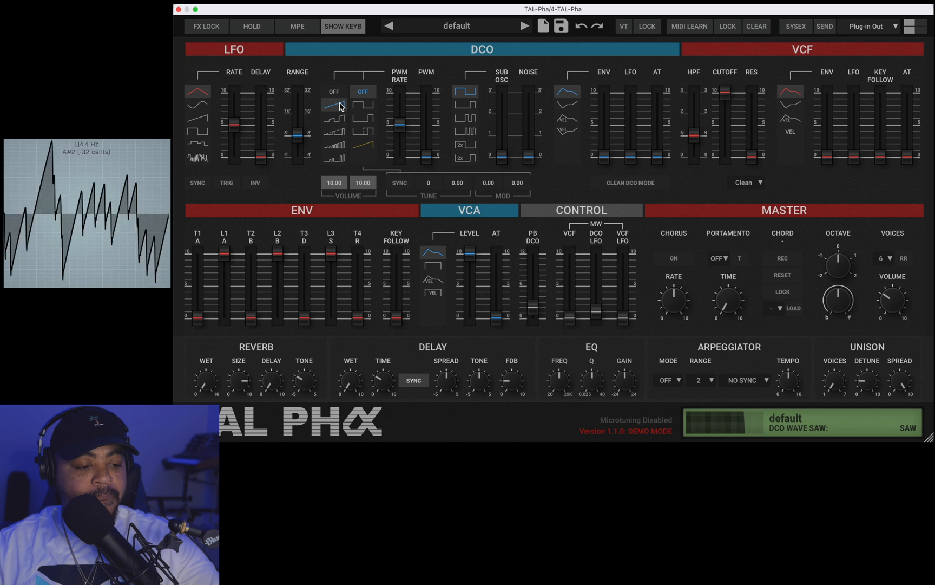
left_click(339, 133)
left_click_drag(425, 158, 436, 80)
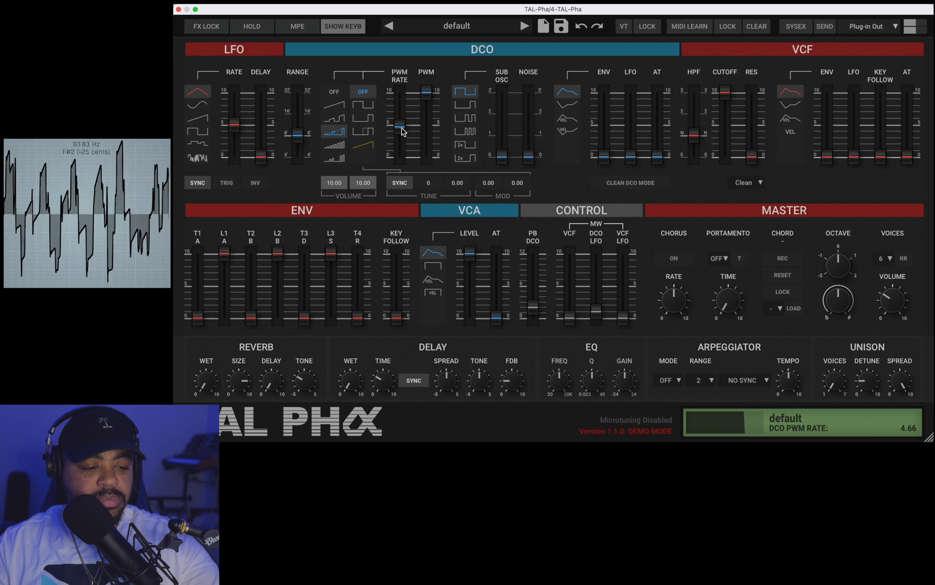
mouse_move(402, 130)
left_mouse_down()
mouse_move(401, 90)
mouse_move(398, 164)
mouse_move(398, 114)
mouse_move(398, 121)
left_mouse_up()
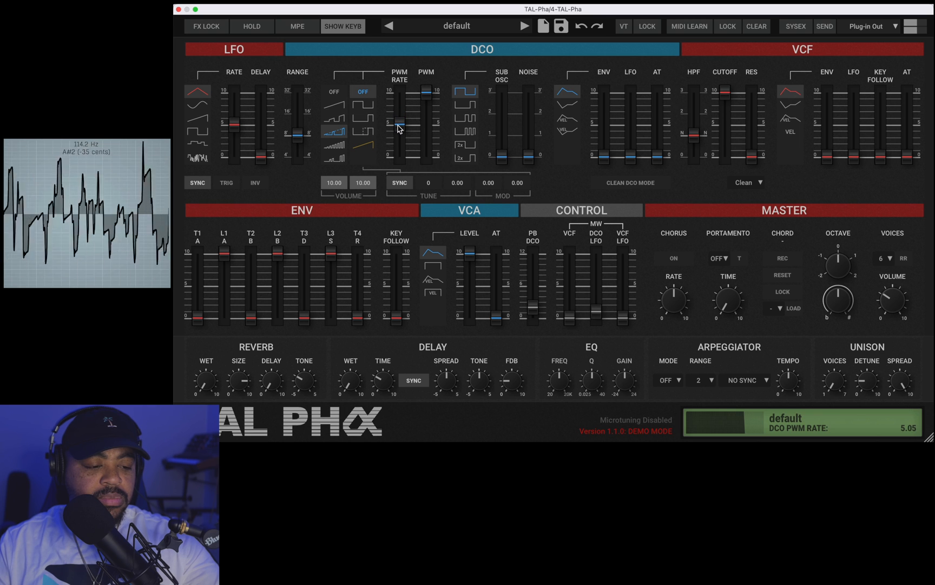
Add the PULSE PW wave and lower the saw volume to 7.66 and the pulse volume to 7.72
left_click(369, 136)
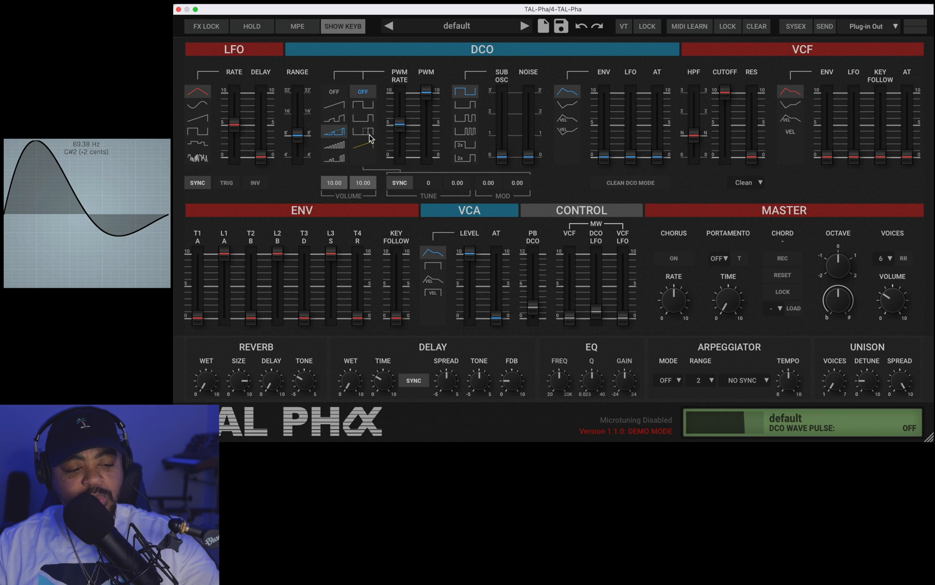
left_click(369, 137)
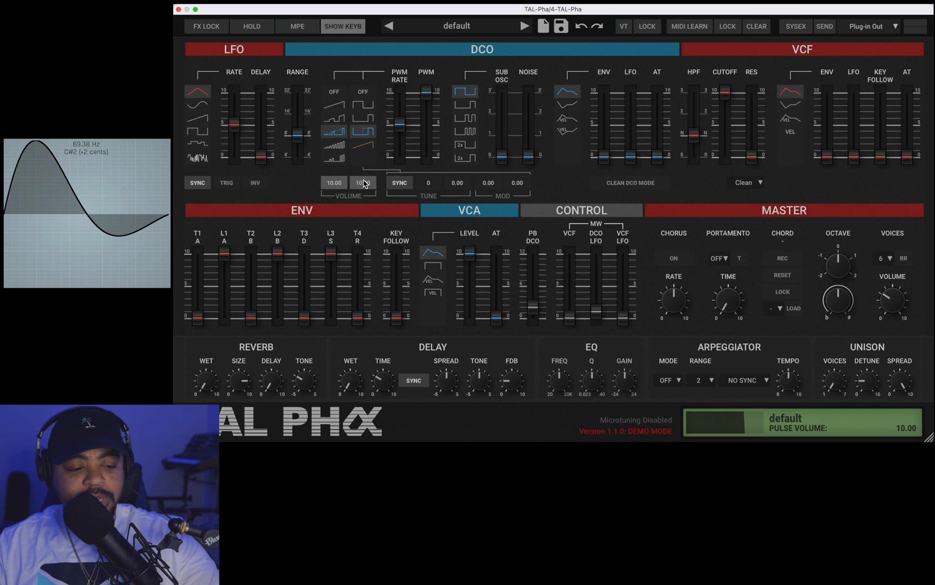
left_click_drag(334, 183, 336, 226)
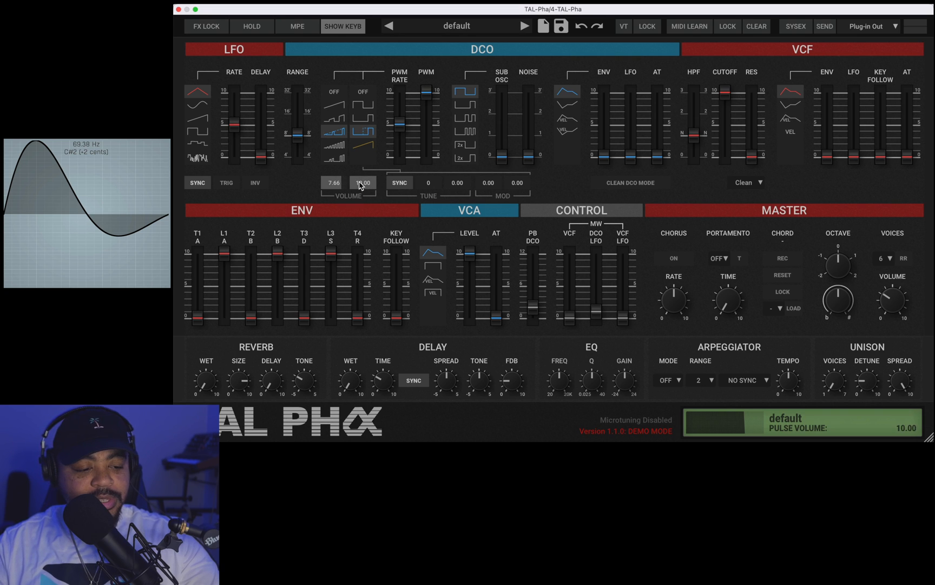
left_click_drag(363, 183, 359, 214)
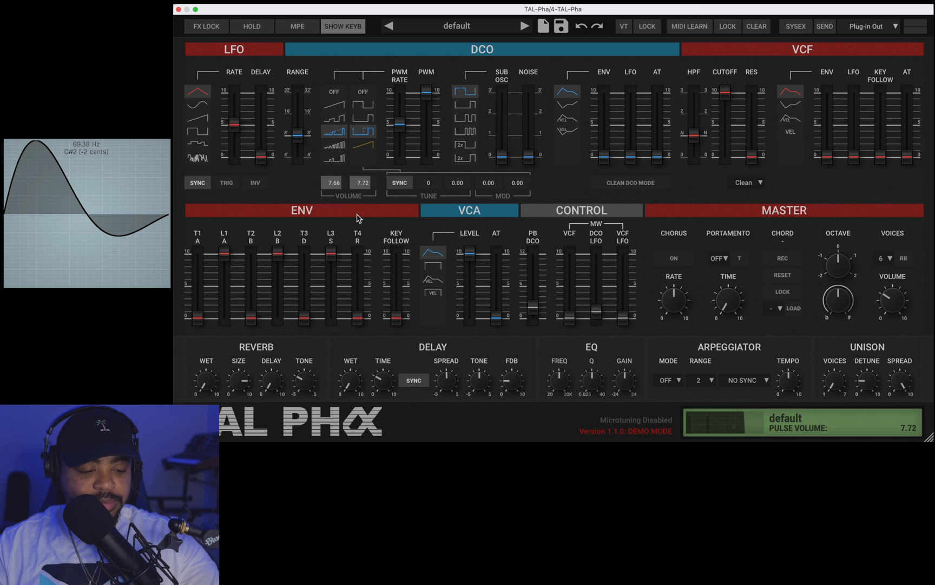
Try PWM rates from 6.86 downwards on the combined waves, settling at about 3
mouse_move(400, 124)
left_mouse_down()
mouse_move(401, 99)
mouse_move(399, 115)
left_mouse_up()
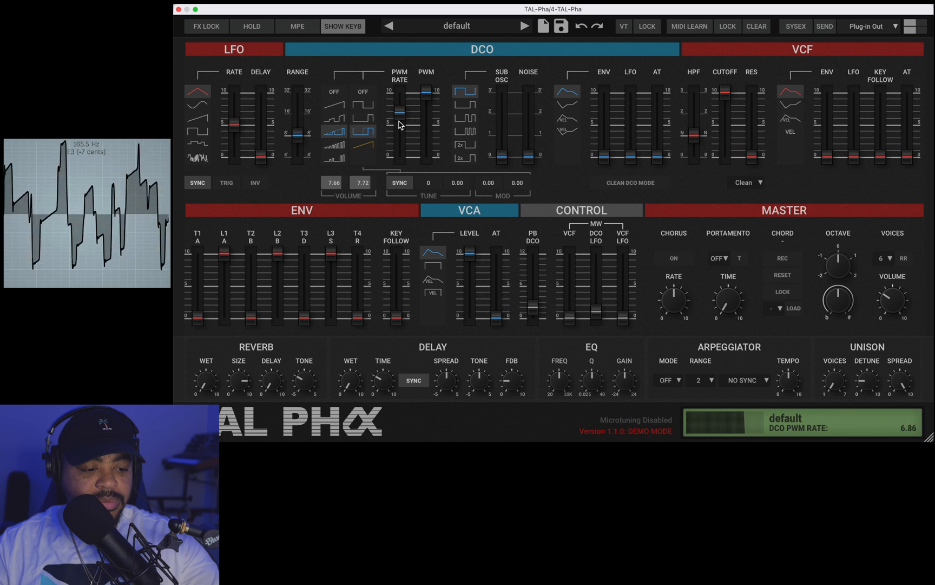
left_click_drag(400, 127, 400, 127)
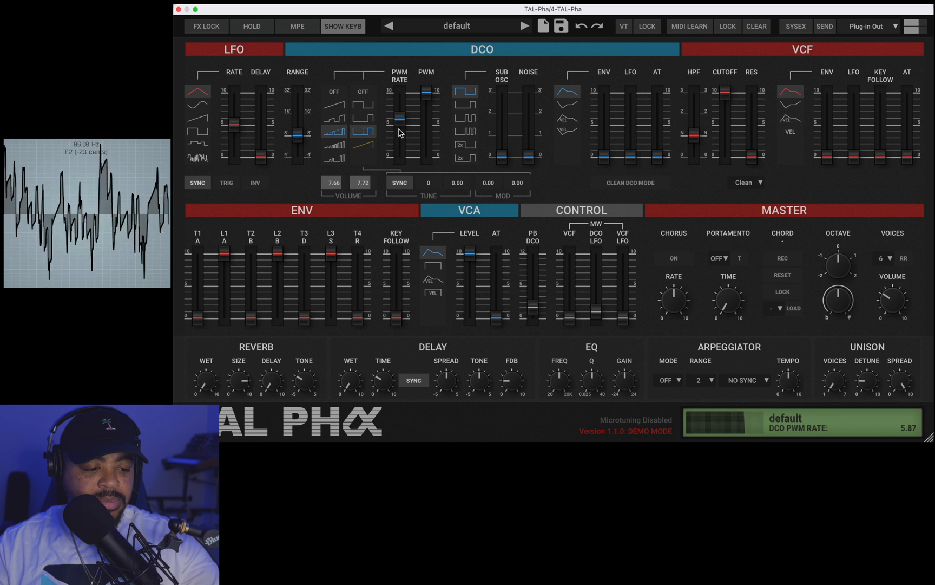
left_click_drag(400, 132, 407, 125)
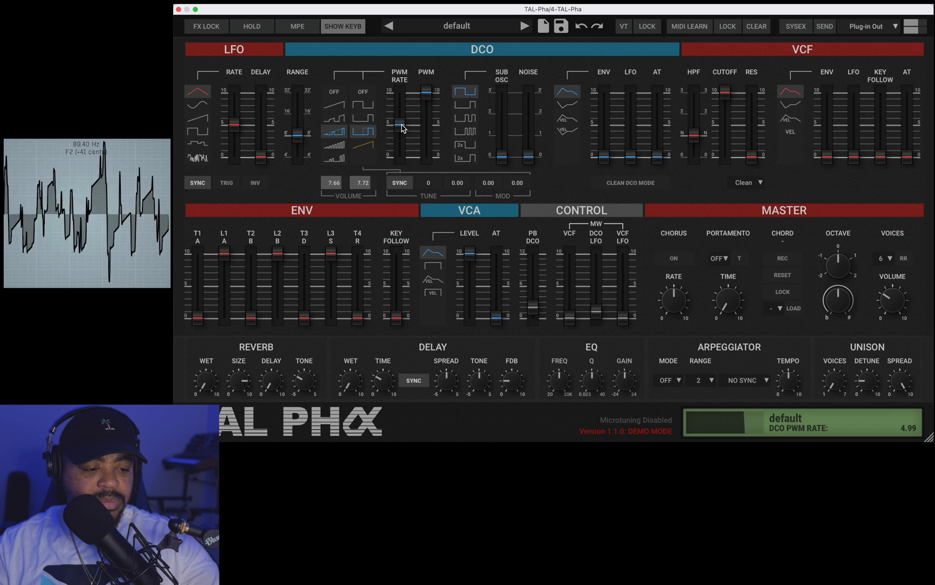
left_click_drag(402, 131, 403, 134)
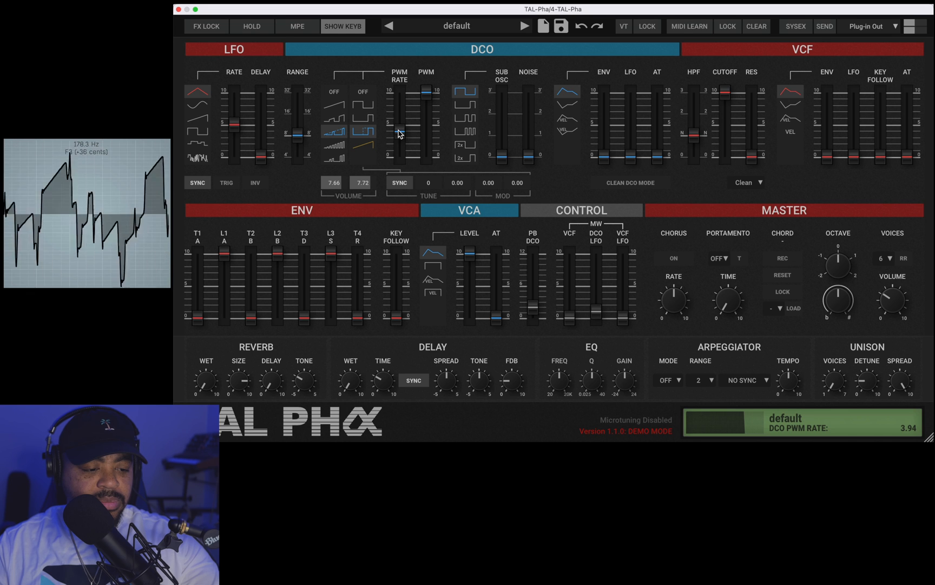
left_click_drag(400, 136, 399, 142)
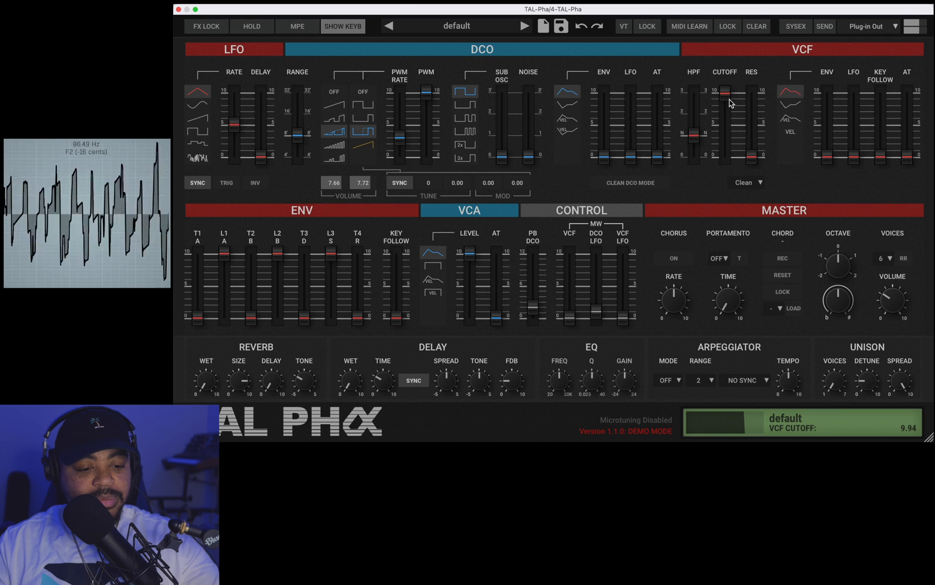
Lower the VCF cutoff to about 3.6 and raise the resonance to about 4
left_click_drag(730, 103, 751, 130)
left_click_drag(726, 130, 731, 114)
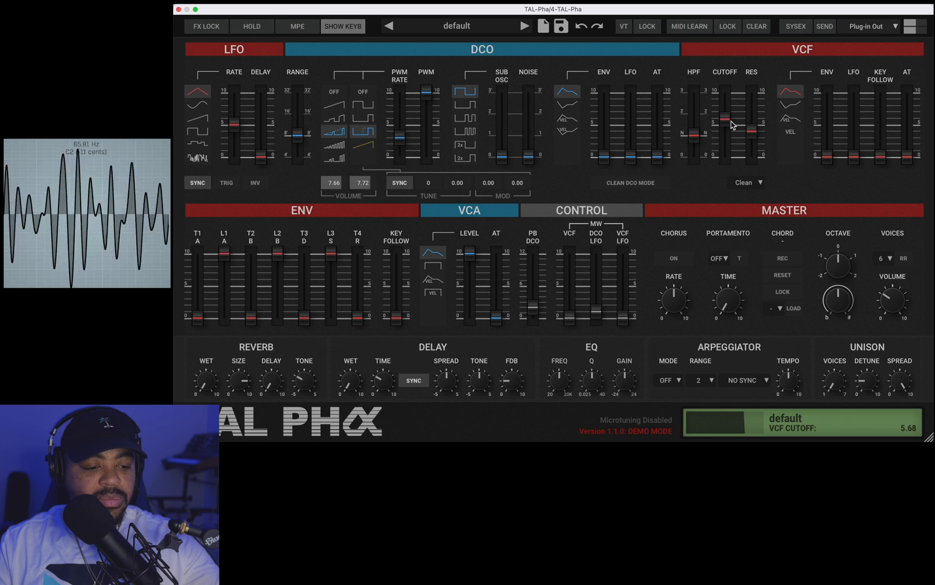
mouse_move(732, 132)
left_mouse_down()
mouse_move(732, 144)
mouse_move(734, 122)
mouse_move(728, 142)
left_mouse_up()
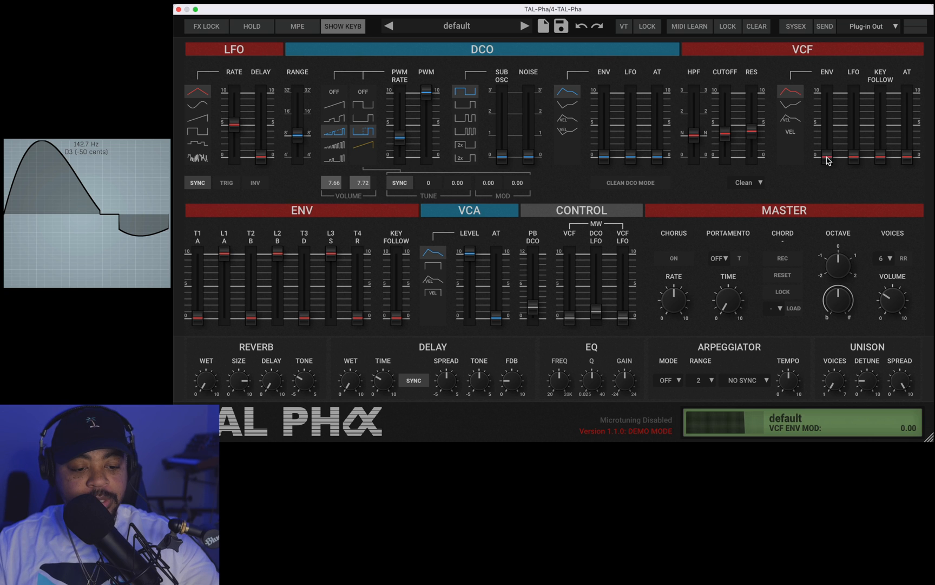
Set the VCF envelope modulation to 5.15 and the number of voices to 8
left_click_drag(827, 152, 832, 123)
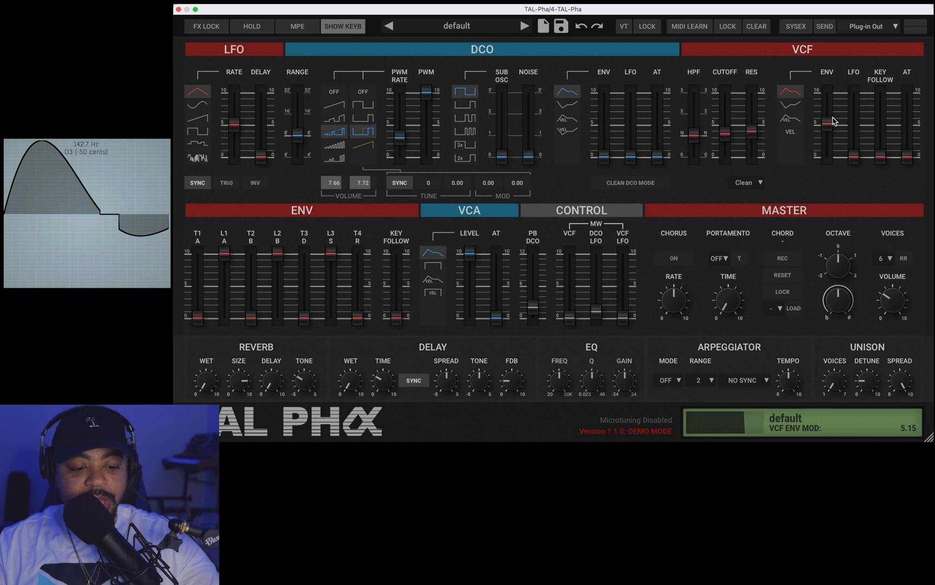
left_click(887, 258)
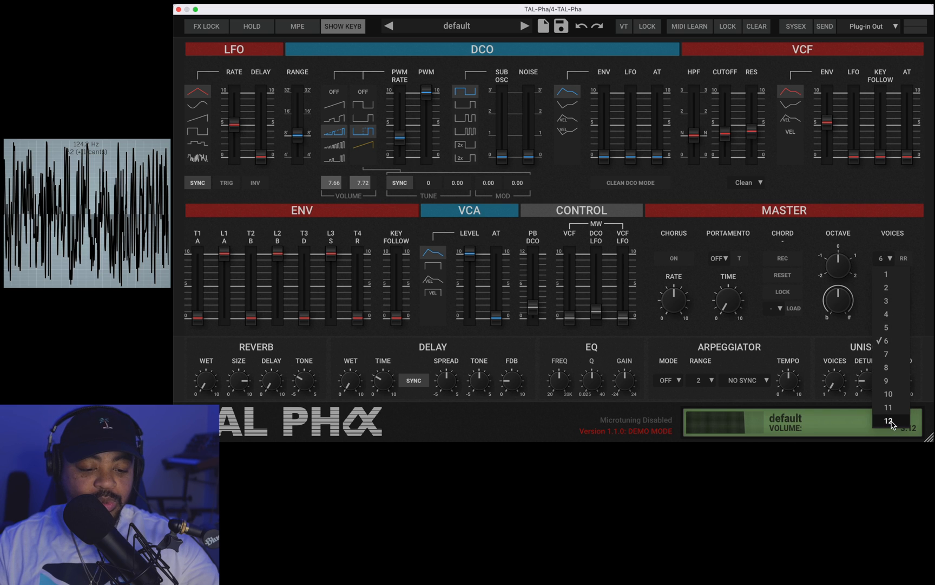
left_click(898, 368)
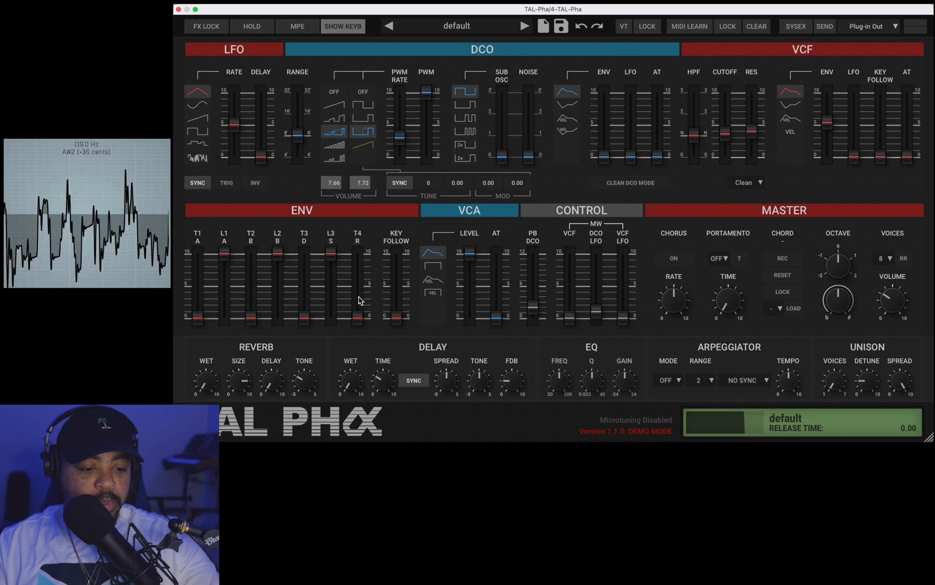
Drop the VCF cutoff to 0 and raise the VCF envelope modulation to about 7
left_click_drag(732, 143, 722, 187)
left_click_drag(823, 128, 823, 117)
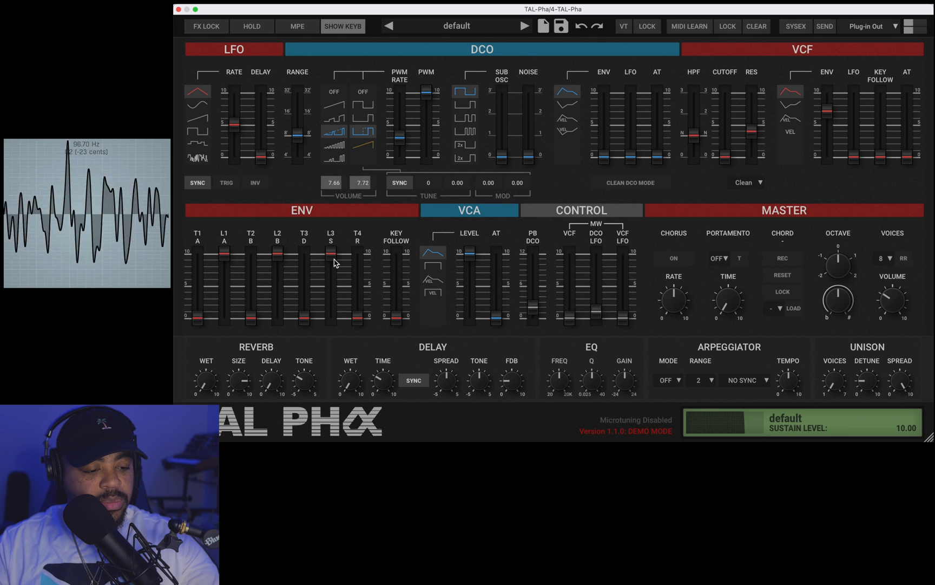
Shape the envelope with the decay at about 8.4, the sustain at 2.77 and the release at 4.27
left_click_drag(334, 261, 304, 268)
left_click_drag(328, 318, 364, 283)
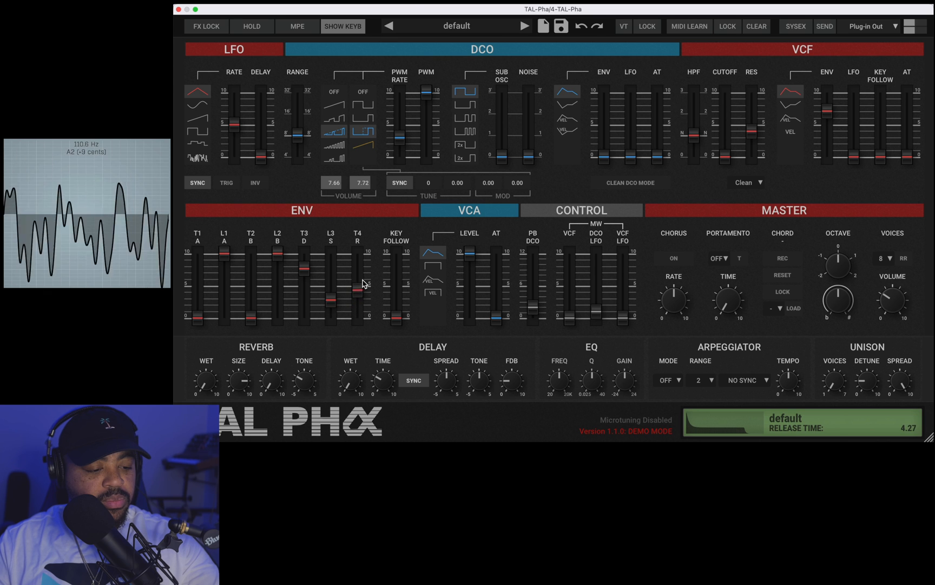
left_click(304, 269)
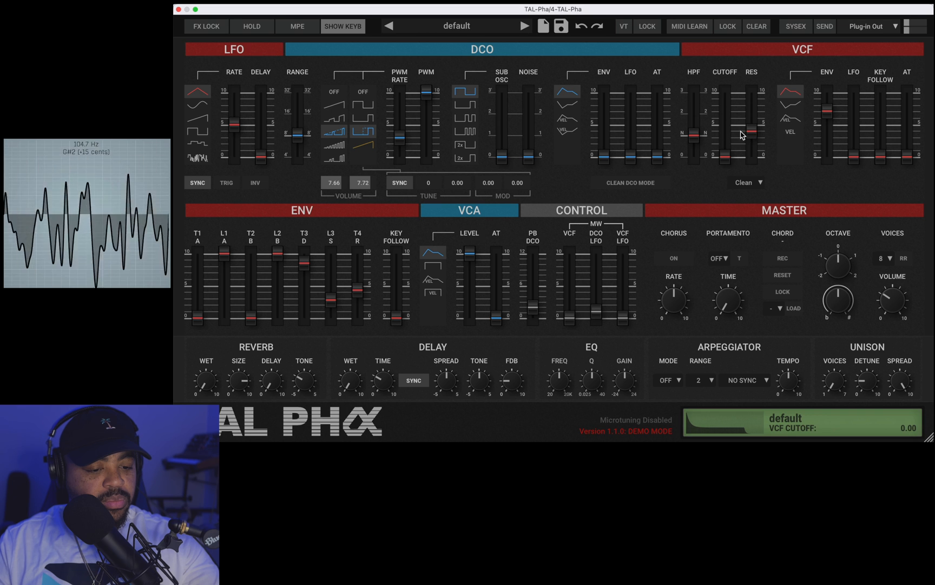
Lower the high-pass filter to its minimum with VCF resonance at about 4.7, and reduce the envelope sustain to about 2.1
left_click_drag(751, 131, 730, 145)
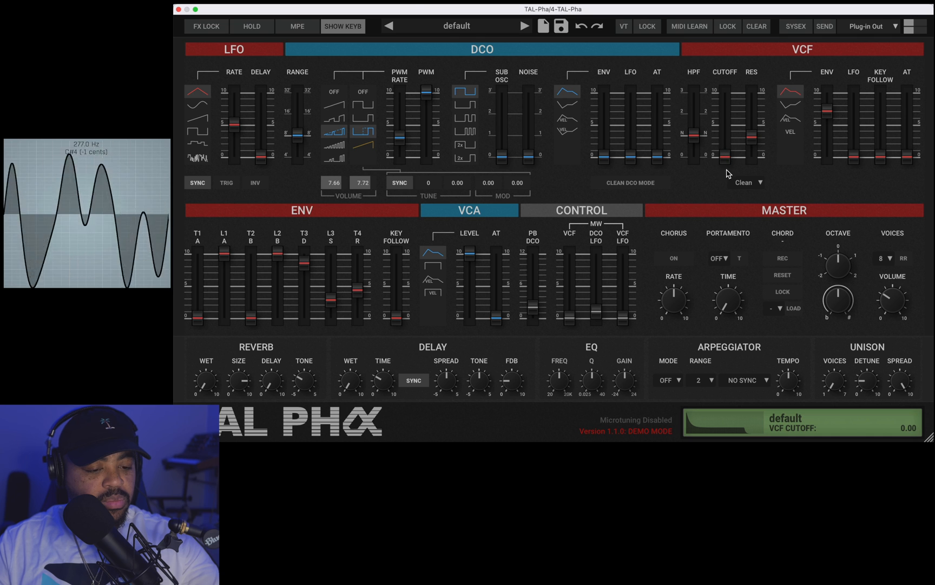
left_click_drag(692, 135, 678, 186)
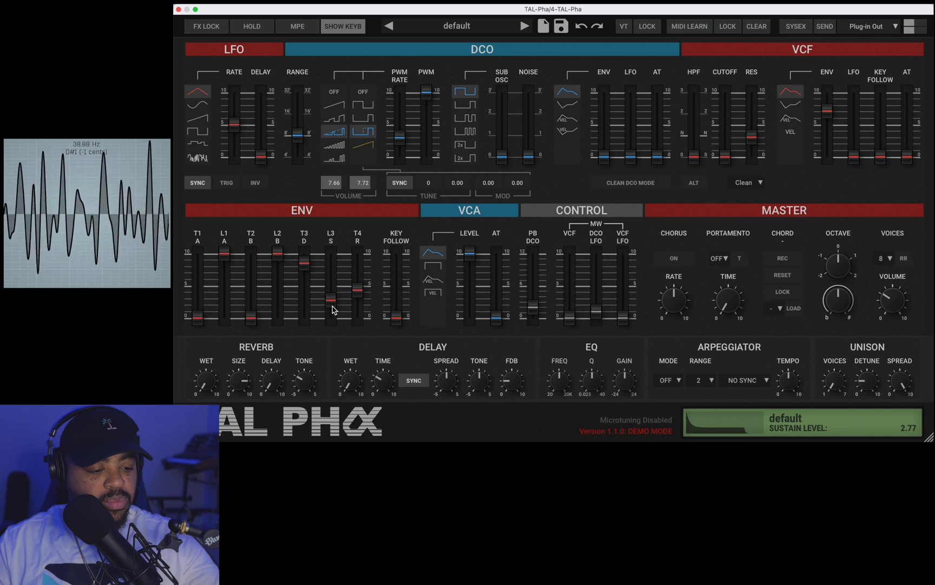
left_click_drag(332, 310, 338, 315)
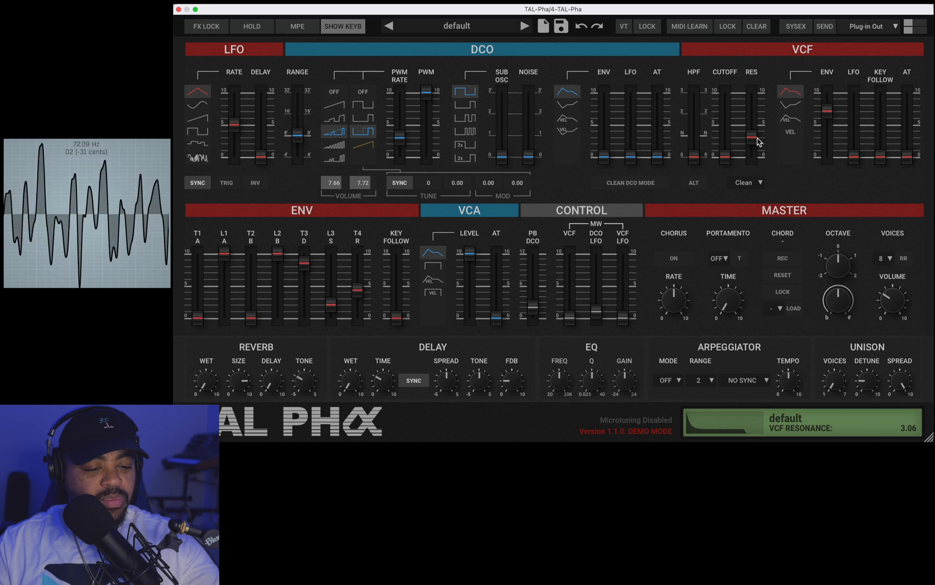
mouse_move(757, 137)
left_mouse_down()
mouse_move(759, 115)
mouse_move(747, 130)
left_mouse_up()
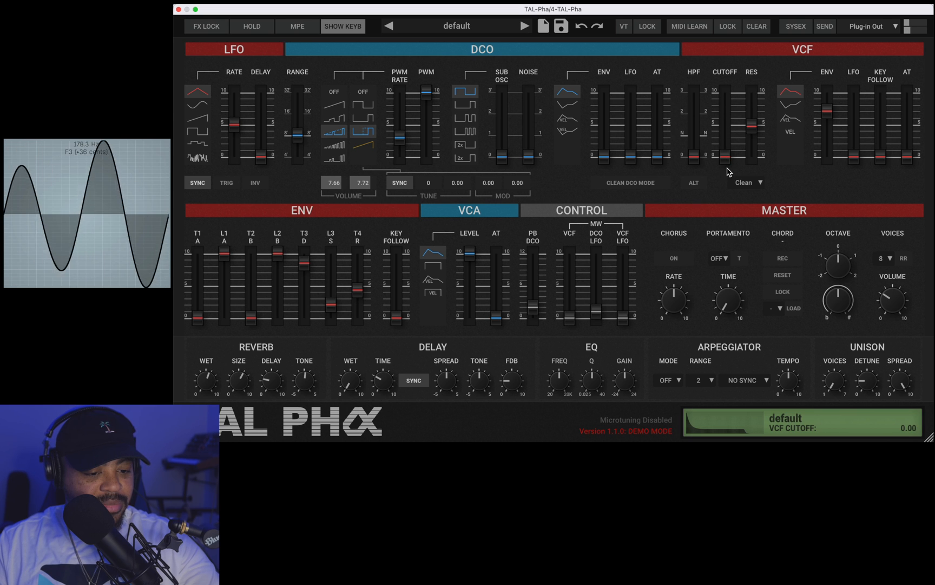
Raise the envelope sustain to about 6.5 and reduce the VCF envelope modulation to about 3.4, keeping the cutoff at 0
mouse_move(728, 158)
left_mouse_down()
mouse_move(727, 118)
mouse_move(730, 160)
left_mouse_up()
left_click_drag(827, 111, 829, 135)
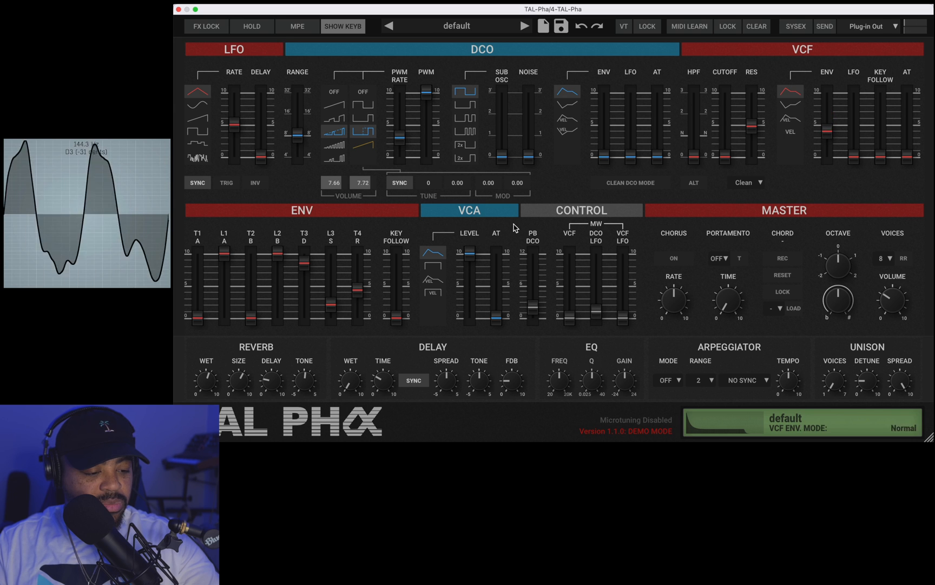
left_click_drag(330, 303, 336, 275)
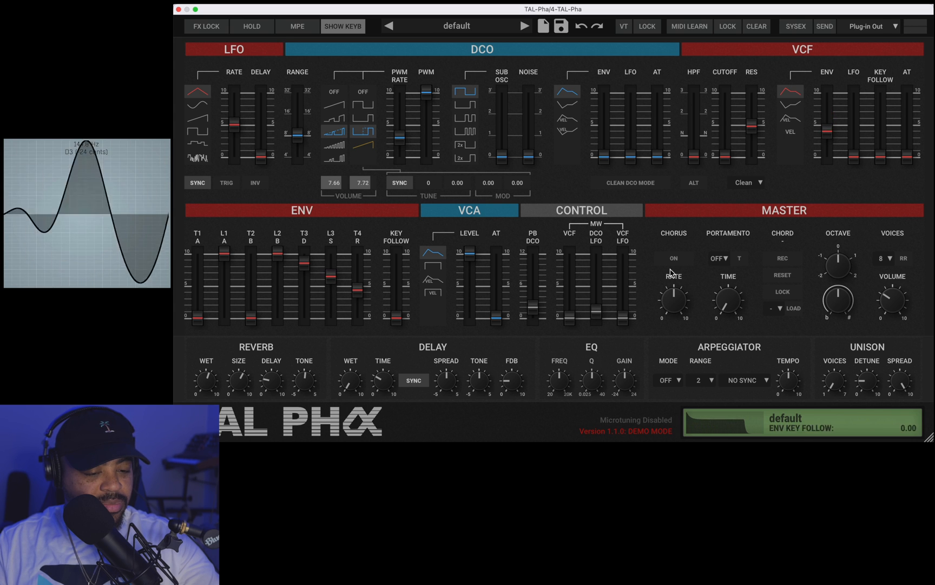
left_click_drag(828, 125, 827, 133)
left_click(726, 159)
mouse_move(727, 161)
left_mouse_down()
mouse_move(732, 126)
mouse_move(728, 163)
left_mouse_up()
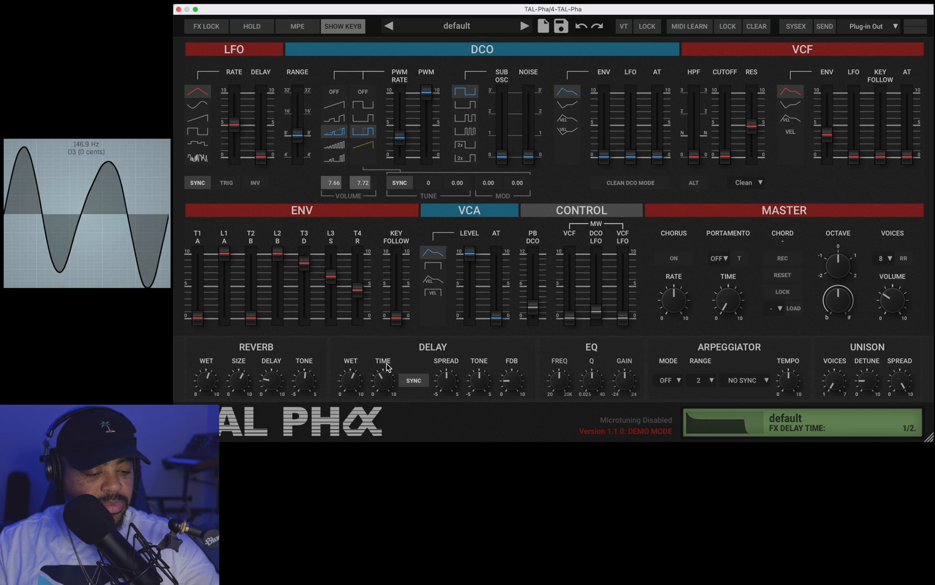
Adjust the synced delay time and raise the VCF cutoff slightly to about 0.6
left_click_drag(386, 363, 387, 357)
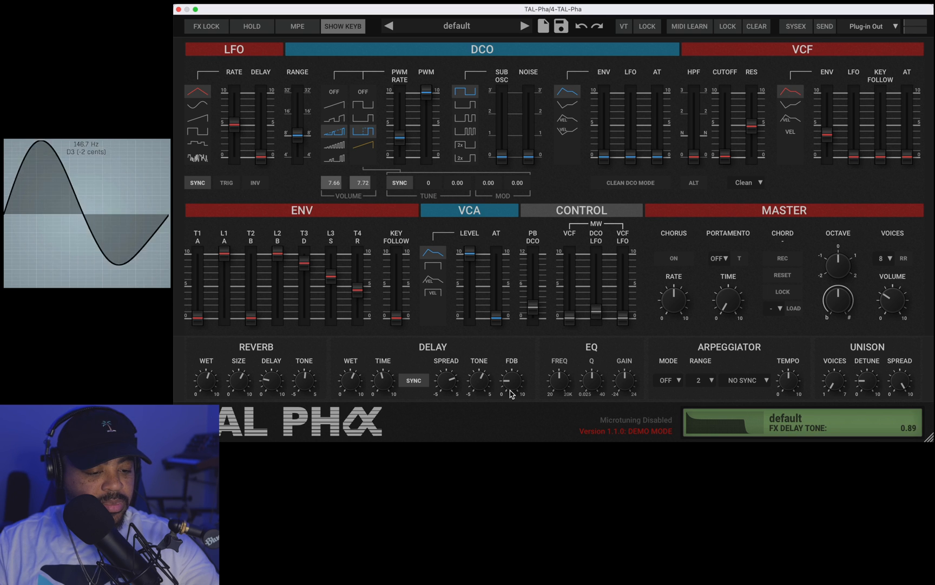
mouse_move(724, 161)
left_mouse_down()
mouse_move(724, 133)
mouse_move(720, 161)
left_mouse_up()
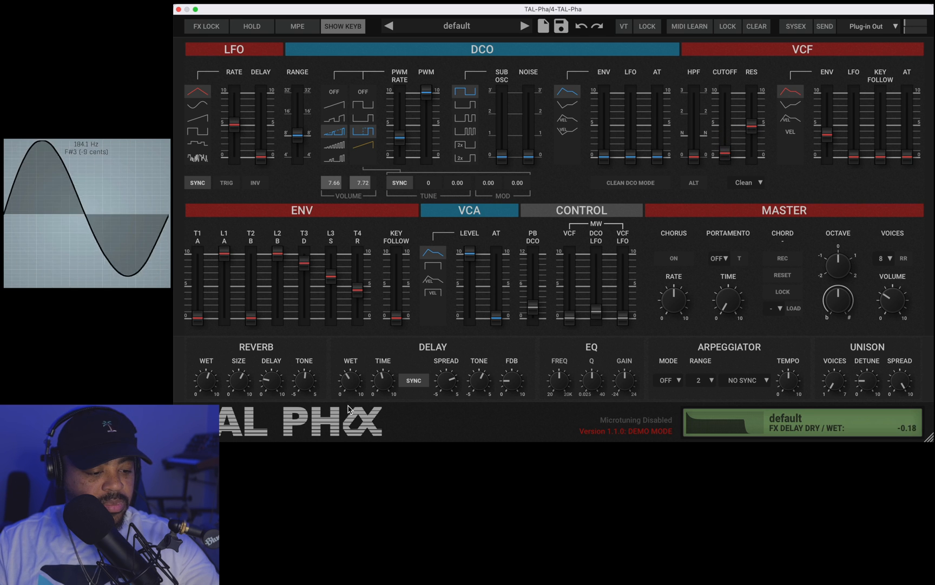
mouse_move(725, 154)
left_mouse_down()
mouse_move(726, 135)
mouse_move(719, 152)
left_mouse_up()
Raise the VCF resonance to about 5.5, reduce the delay's wet level and bring the cutoff back down to 0
left_click_drag(756, 124, 754, 118)
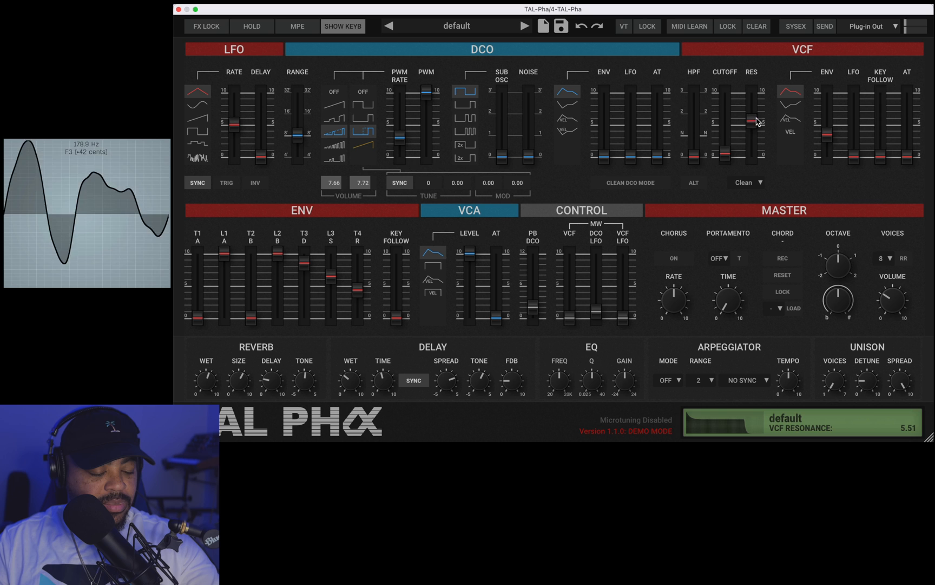
mouse_move(729, 156)
left_mouse_down()
mouse_move(729, 140)
mouse_move(725, 162)
left_mouse_up()
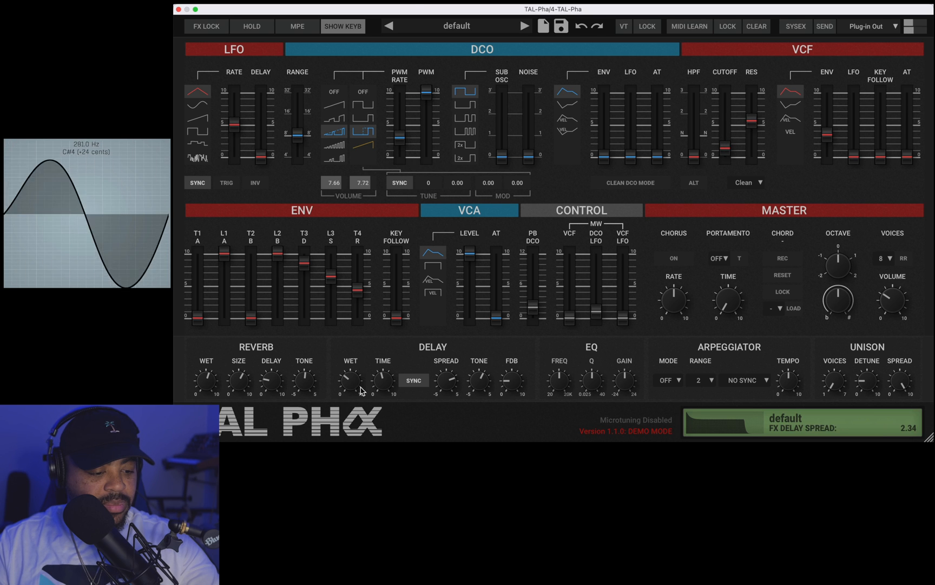
left_click_drag(350, 385, 352, 398)
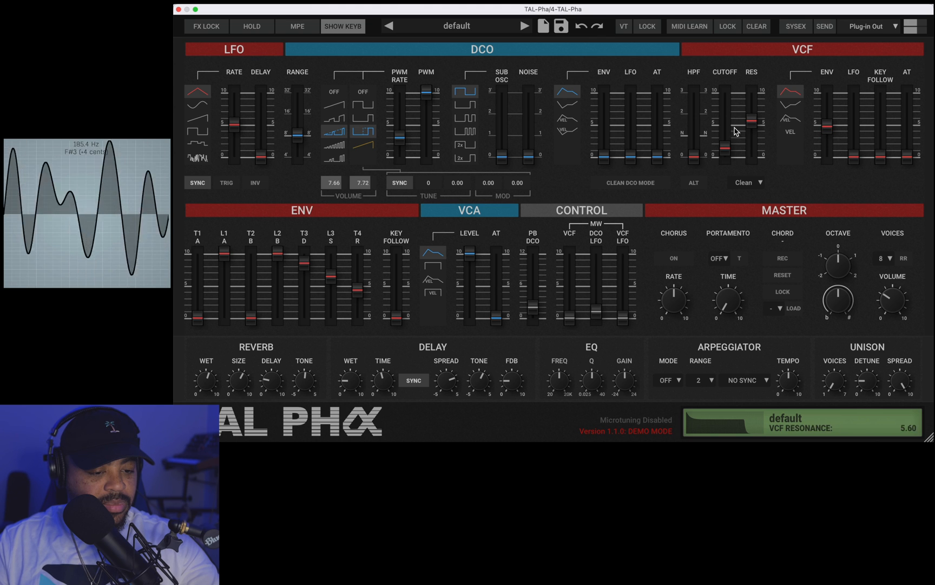
mouse_move(725, 148)
left_mouse_down()
mouse_move(728, 132)
mouse_move(728, 163)
left_mouse_up()
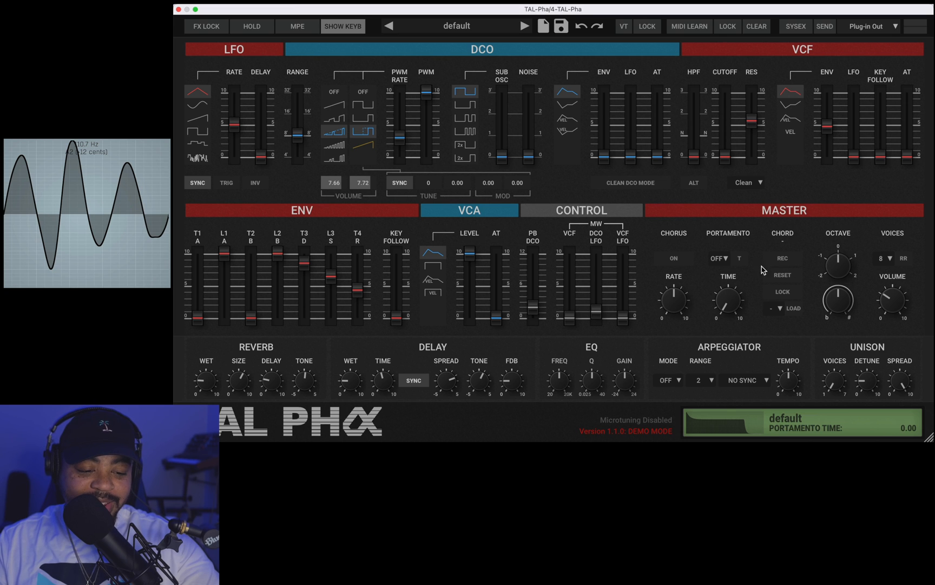
Turn on the chorus and try rates up to 9.35, settling at 6.01, with the VCF cutoff at about 1.5
left_click(674, 259)
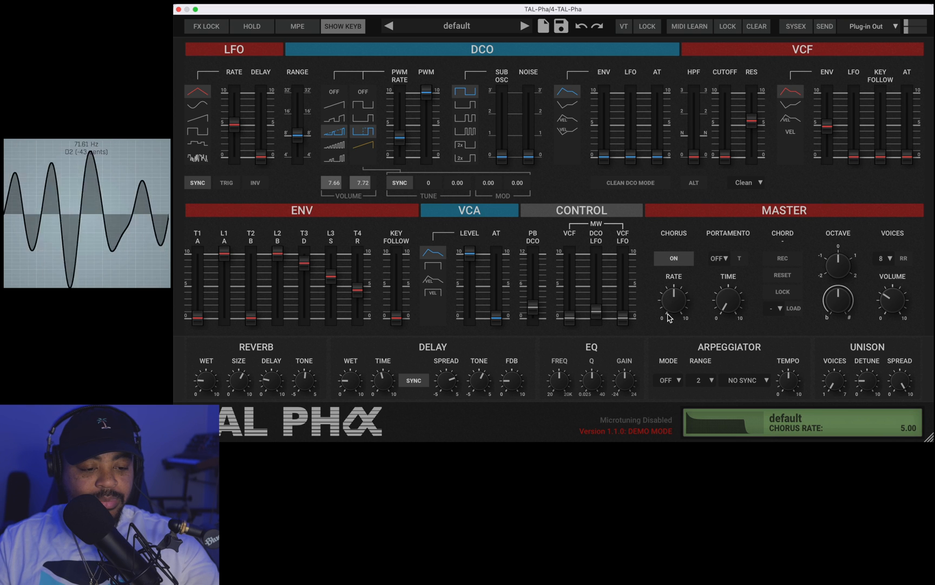
left_click_drag(724, 157, 725, 147)
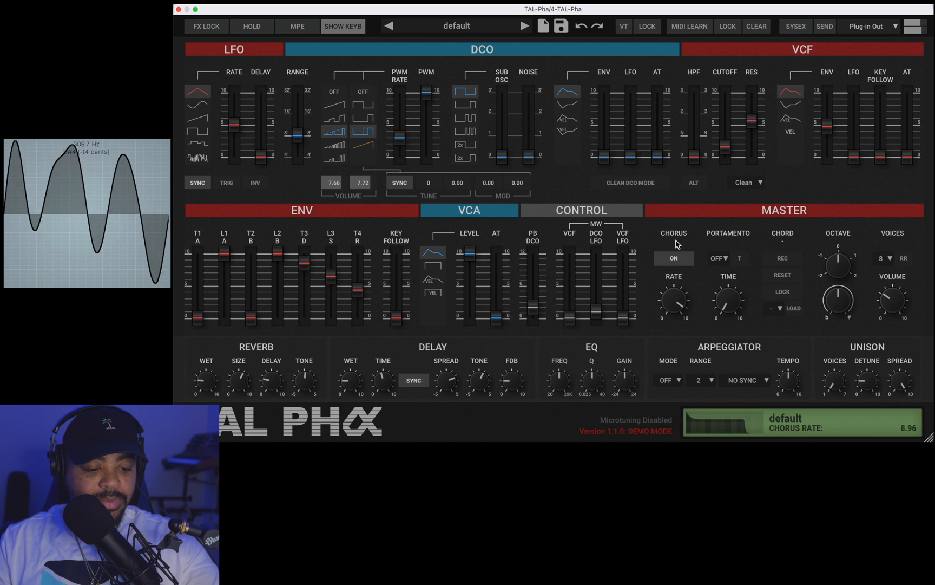
left_click_drag(676, 245, 680, 228)
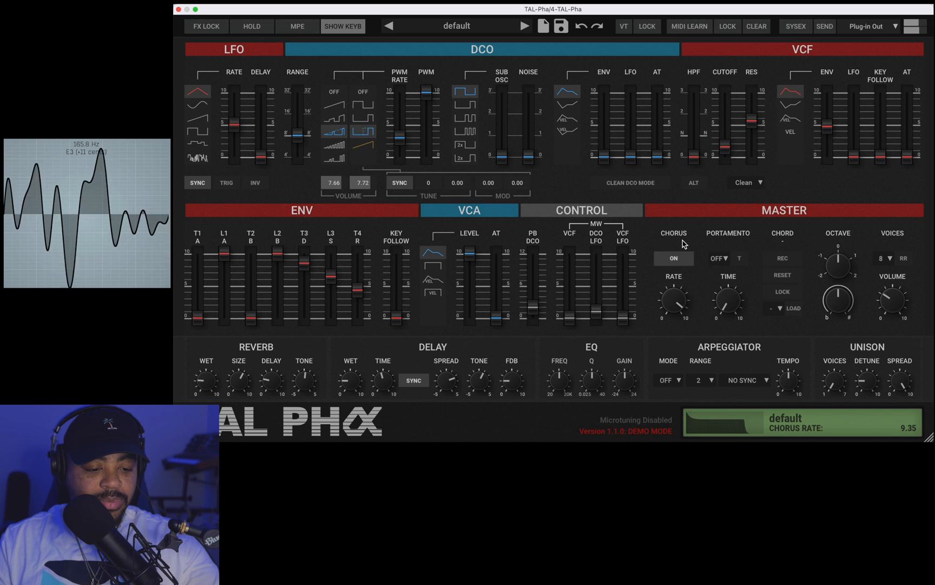
left_click_drag(683, 241, 683, 244)
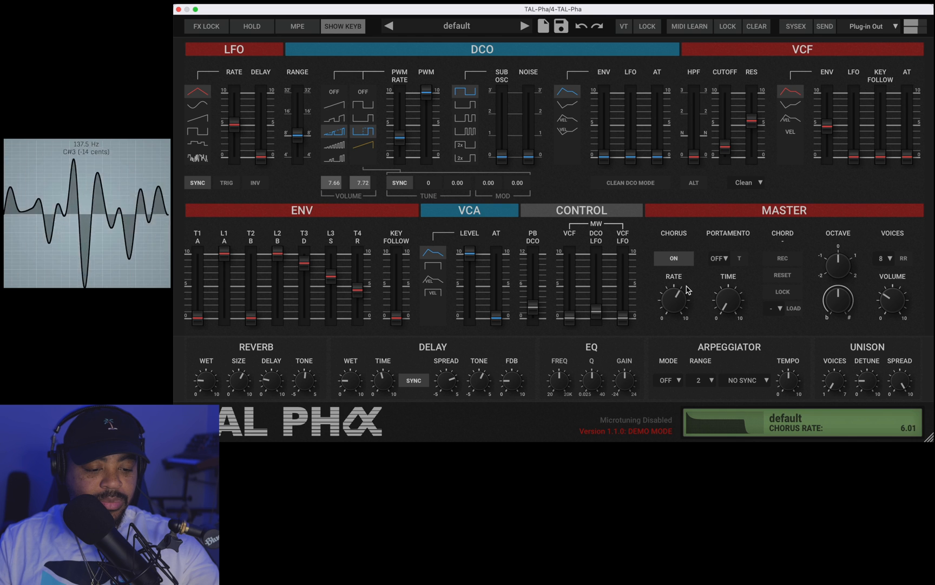
Sweep the VCF cutoff up and down, ending with both cutoff and resonance at 0
left_click(725, 147)
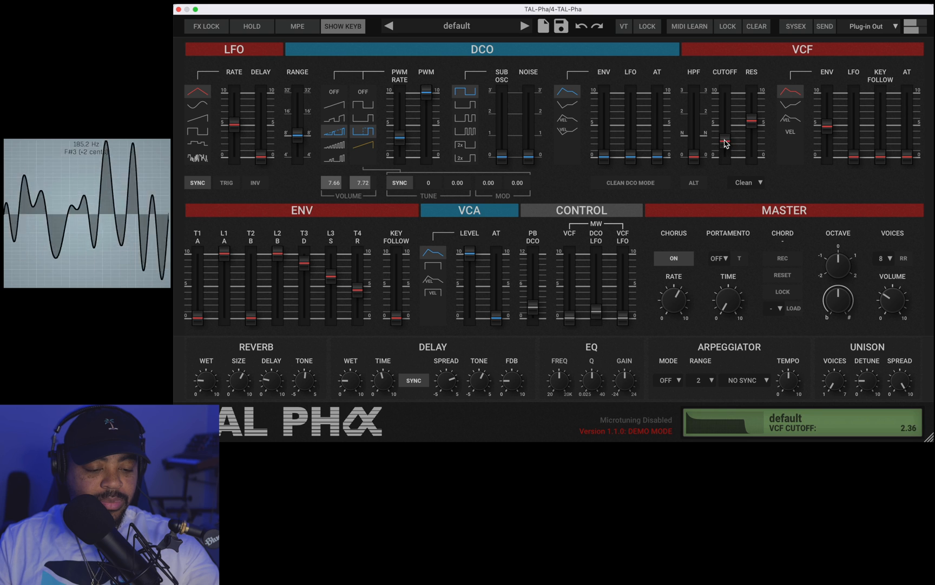
left_click_drag(723, 139, 742, 191)
left_click_drag(726, 155, 725, 123)
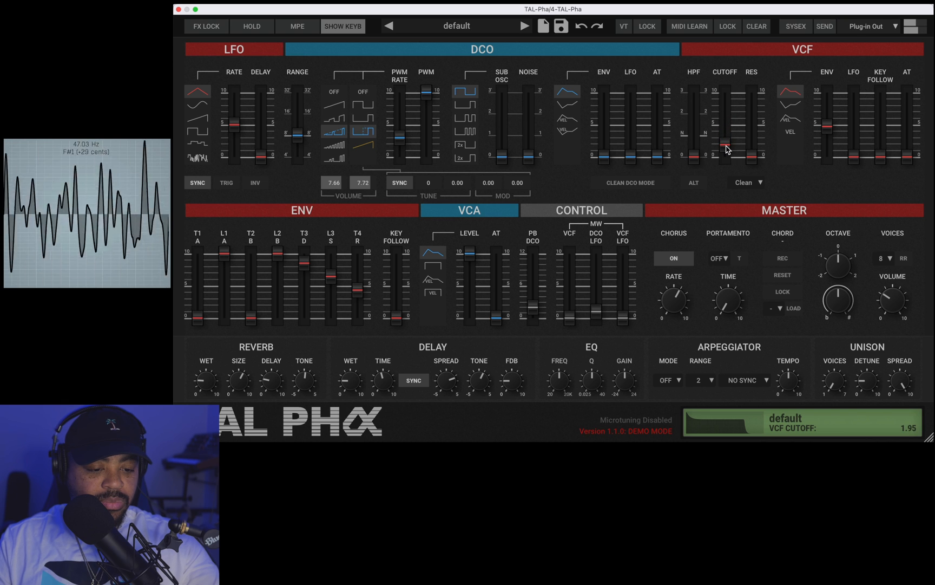
left_click_drag(727, 150, 728, 164)
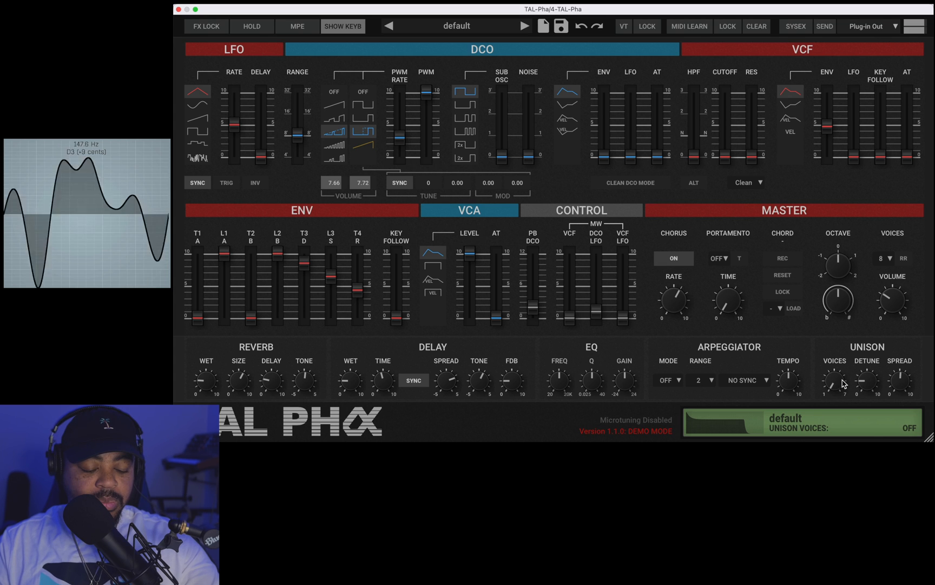
Set the unison to 7 voices with maximum spread and a low detune, and drop the VCF cutoff to 0
left_click_drag(842, 383, 843, 313)
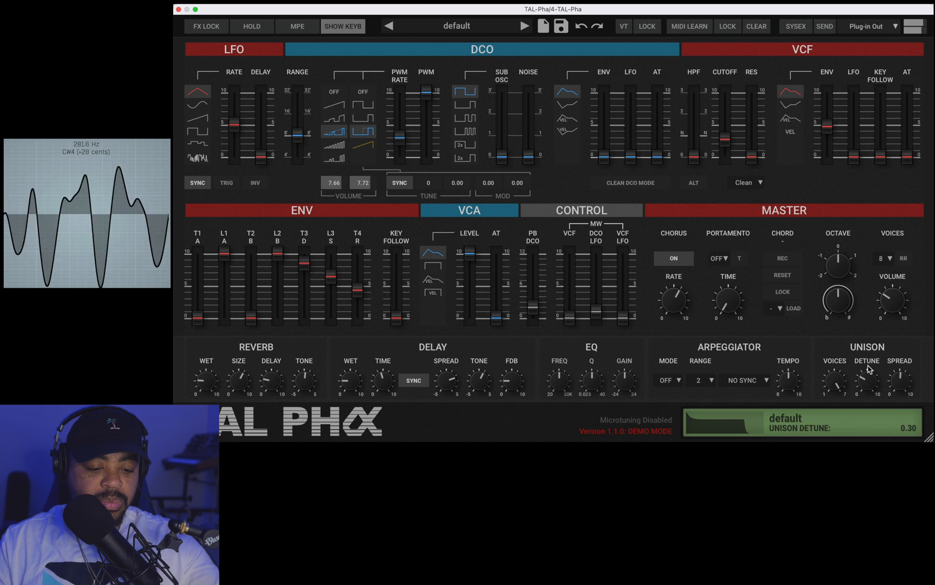
left_click_drag(899, 385, 894, 305)
left_click_drag(869, 375, 867, 386)
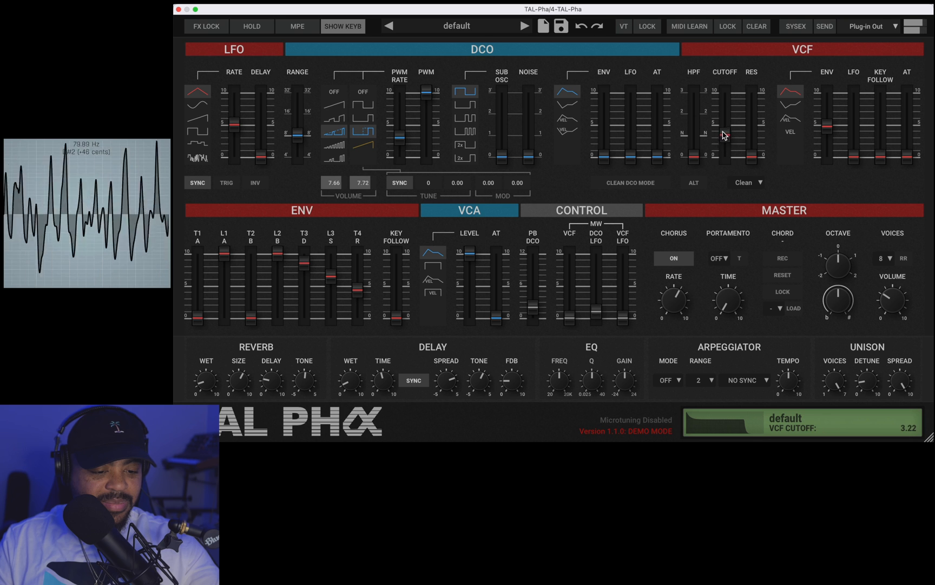
left_click_drag(727, 140, 726, 188)
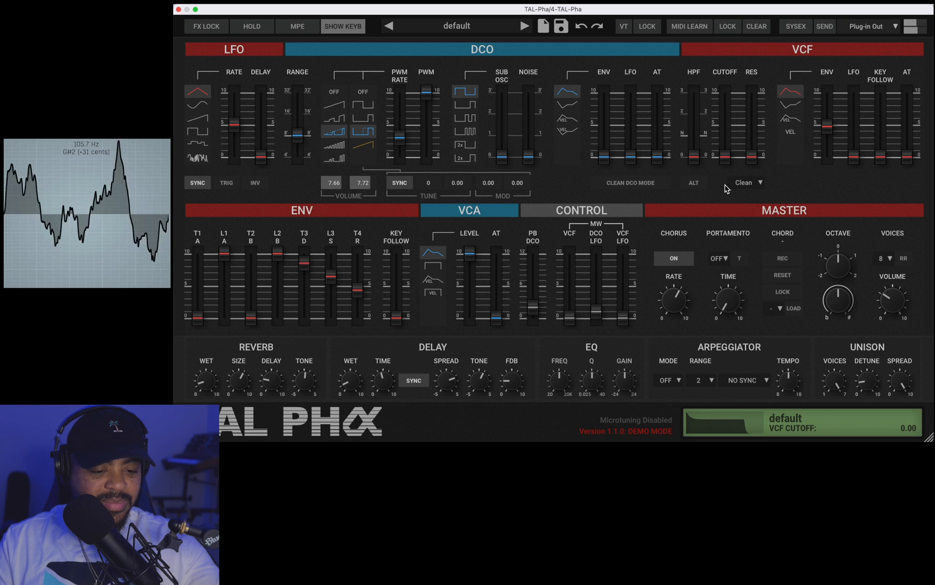